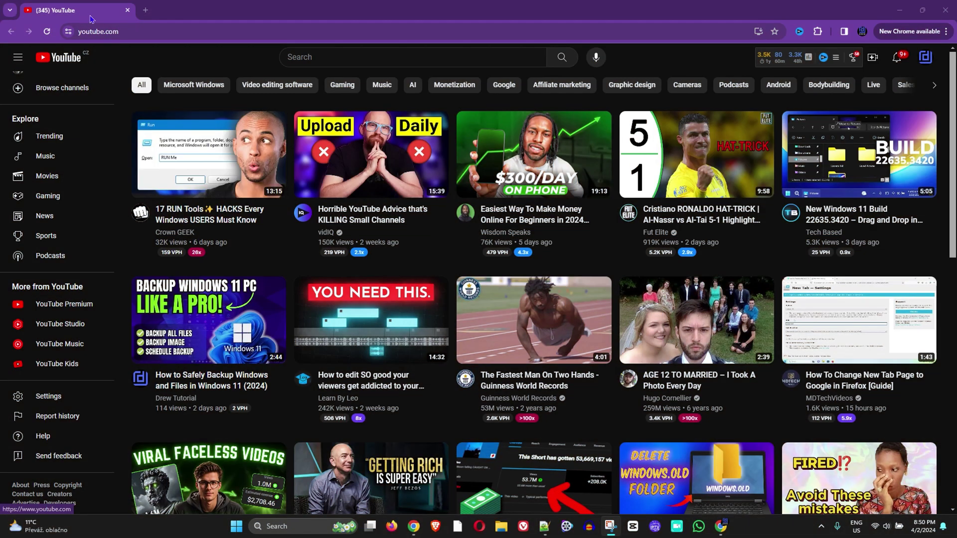
Reload the YouTube home page and scroll the sidebar down to the More from YouTube links
click(139, 30)
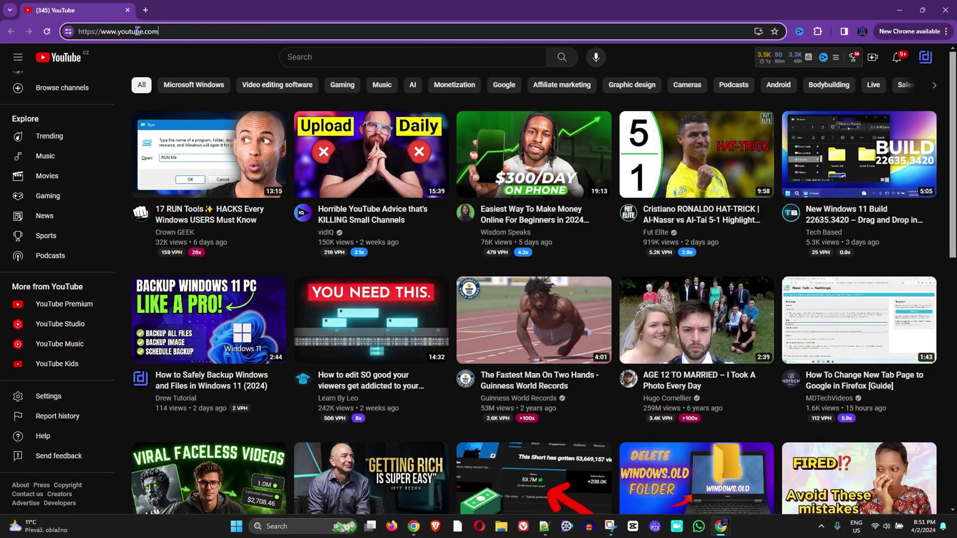
key(Return)
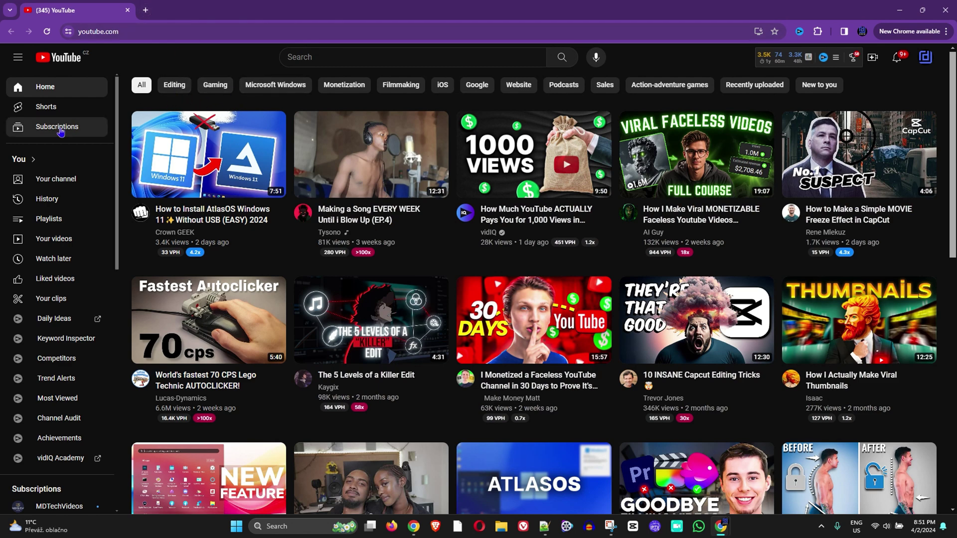
scroll(66, 123, down, 2)
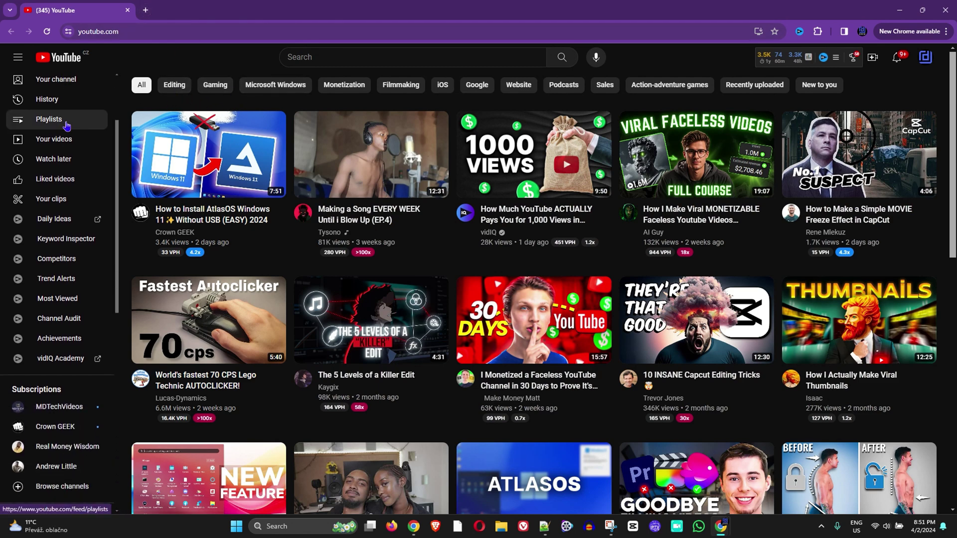
scroll(66, 125, down, 7)
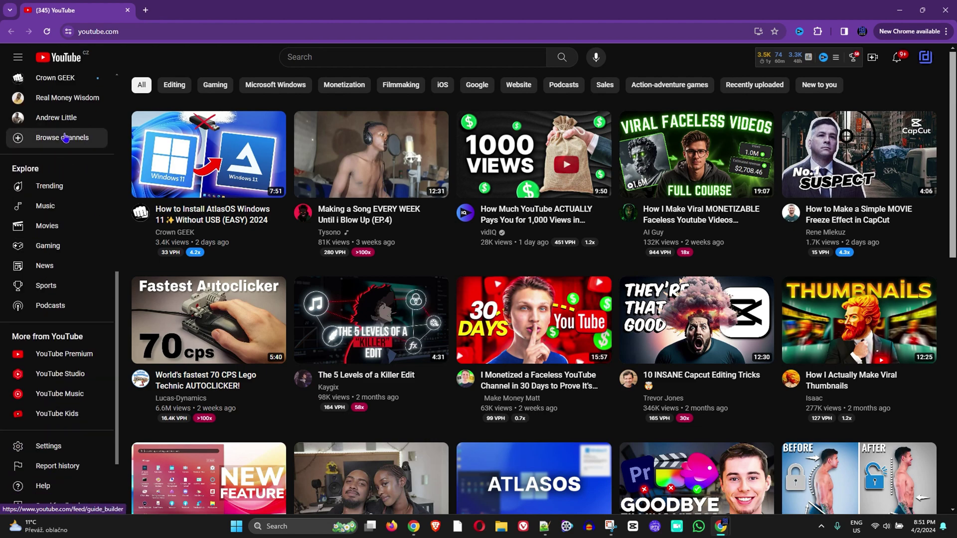
scroll(65, 138, down, 2)
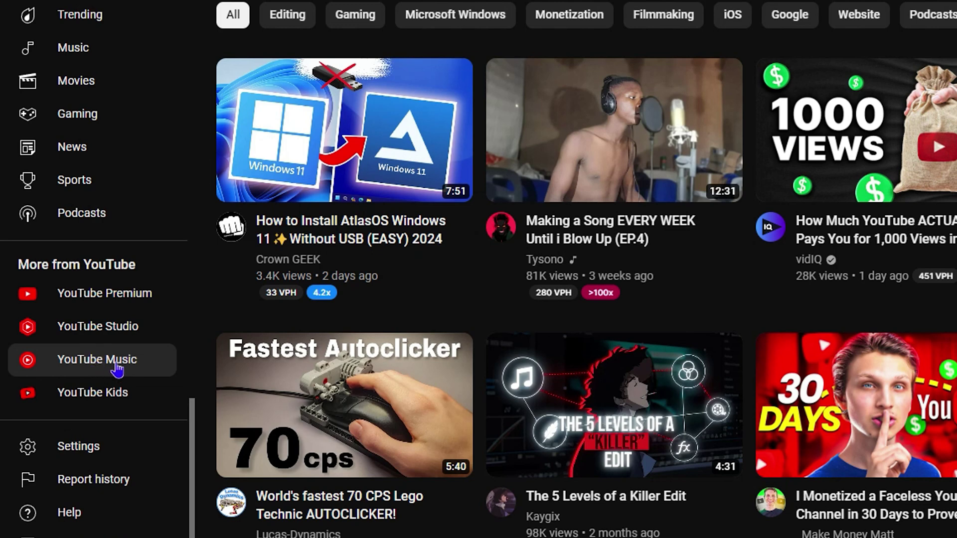
Start YouTube Kids setup as a parent and submit birth year 1989
click(95, 396)
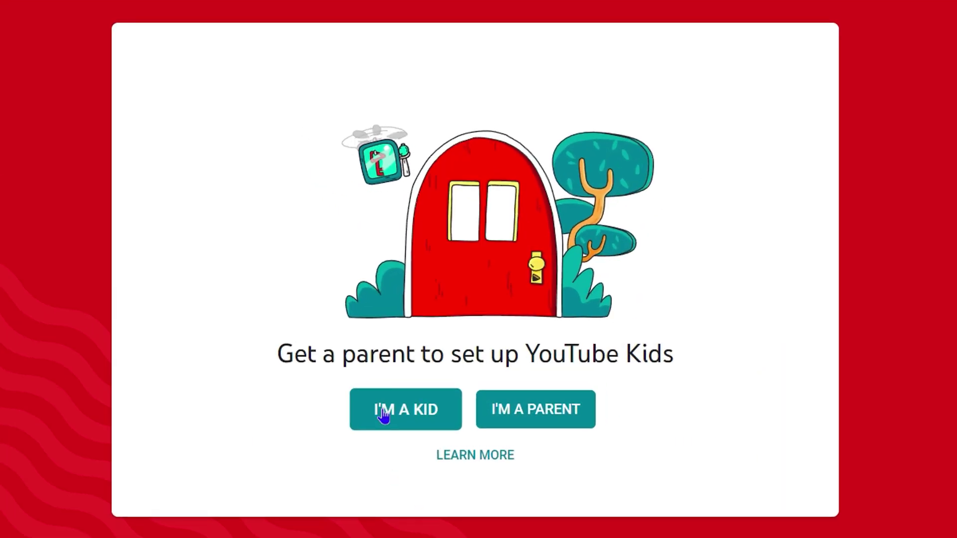
click(545, 421)
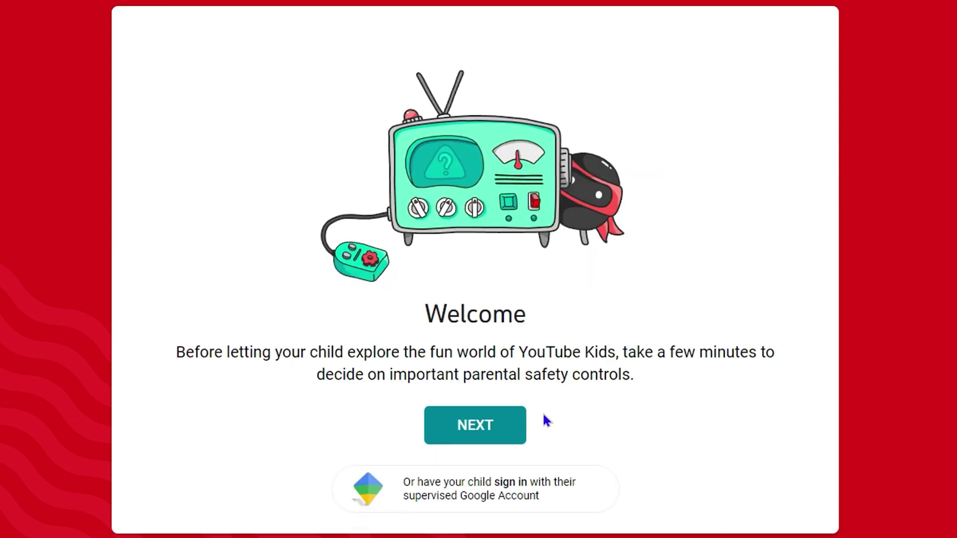
click(477, 428)
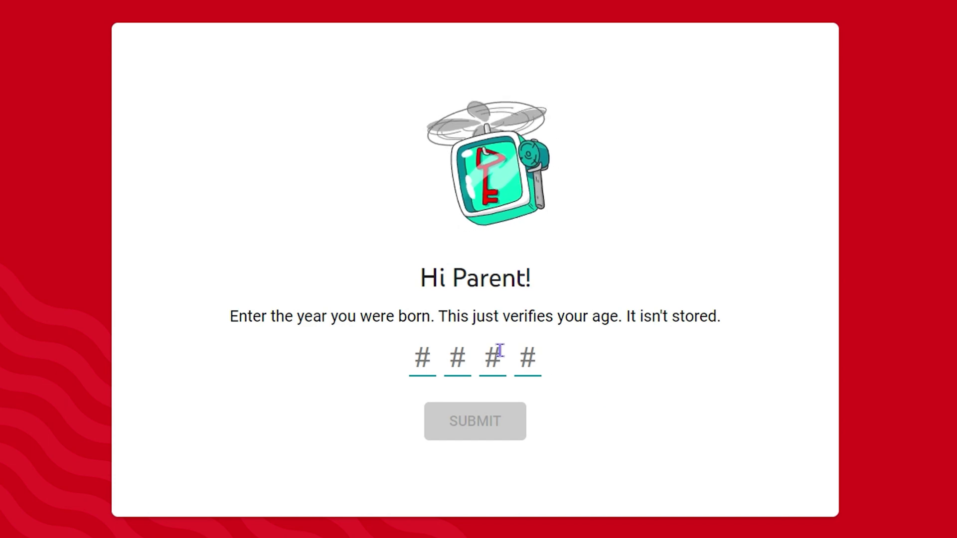
text(1989)
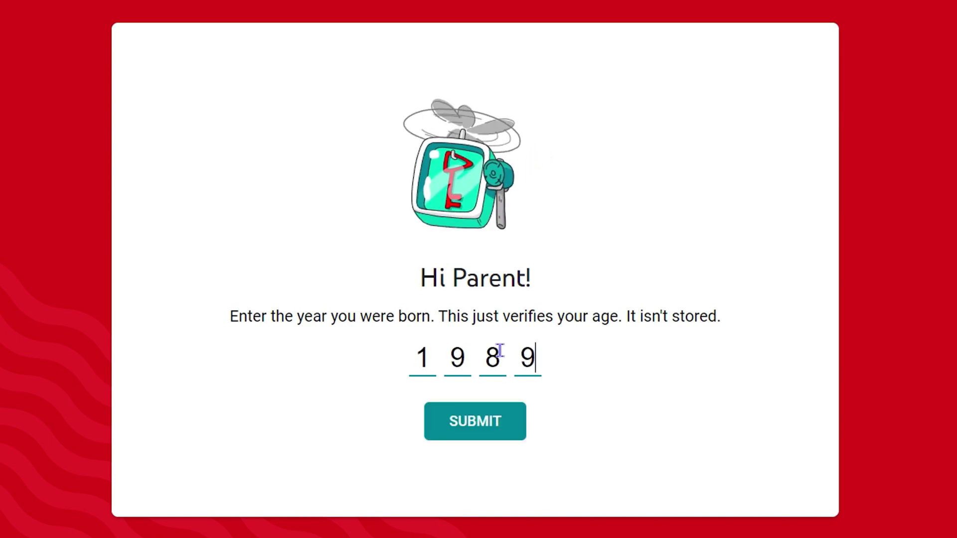
click(480, 426)
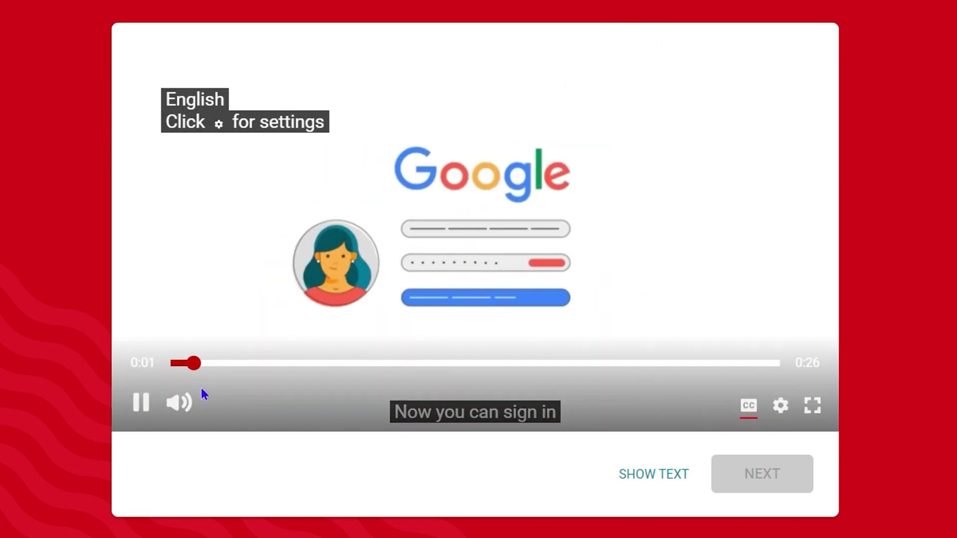
Mute the intro video, show it as text instead, and continue to sign-in
click(179, 402)
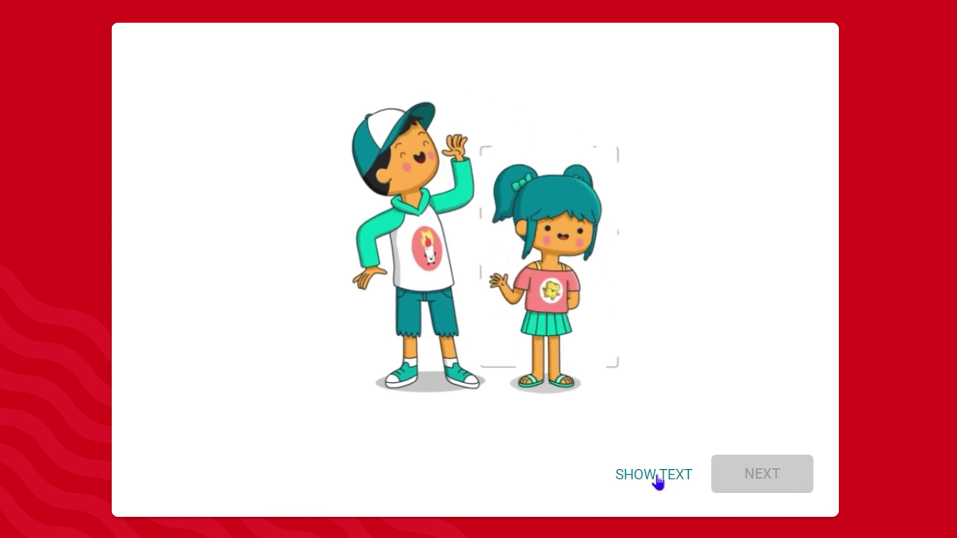
click(657, 483)
click(754, 480)
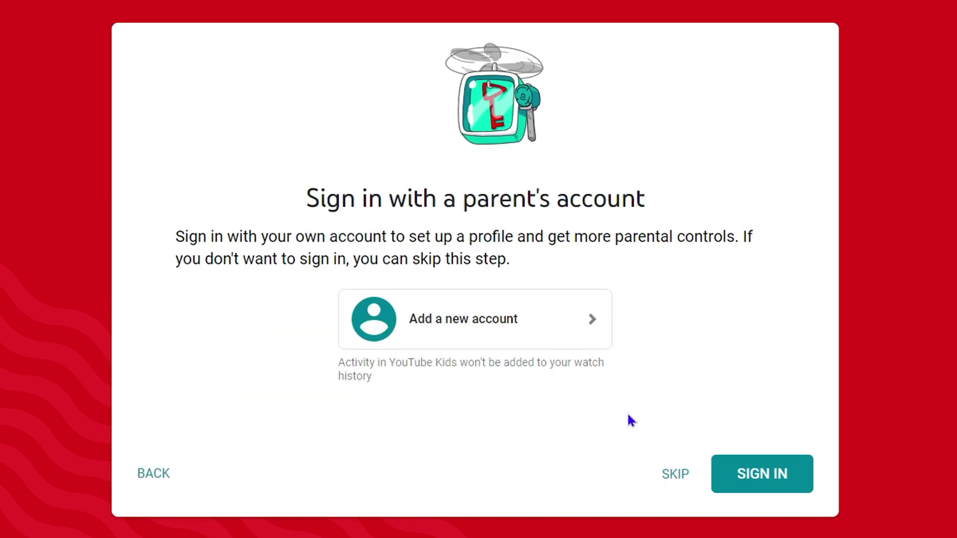
Sign in with the parent's Google account, accept the consent text, and enter the account password
click(776, 480)
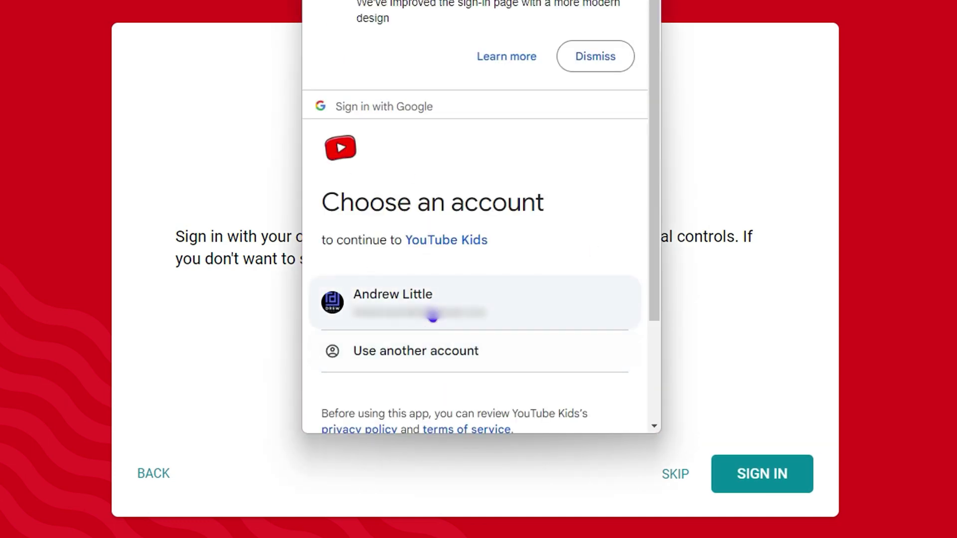
click(433, 311)
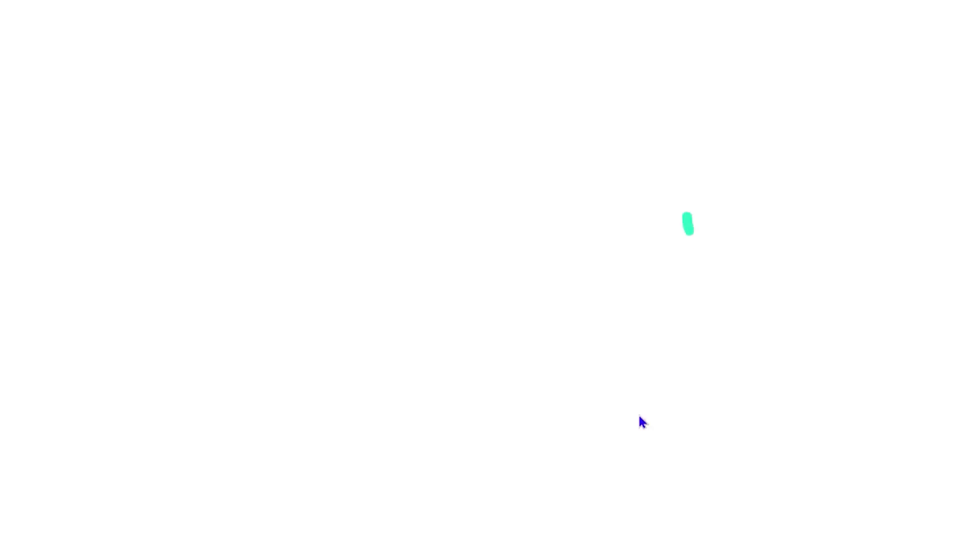
scroll(597, 429, down, 20)
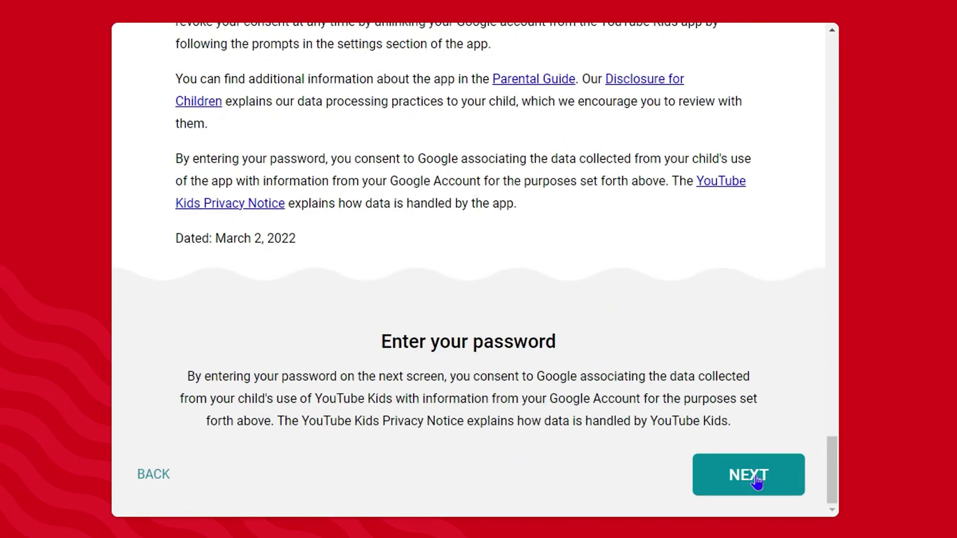
click(746, 481)
click(507, 277)
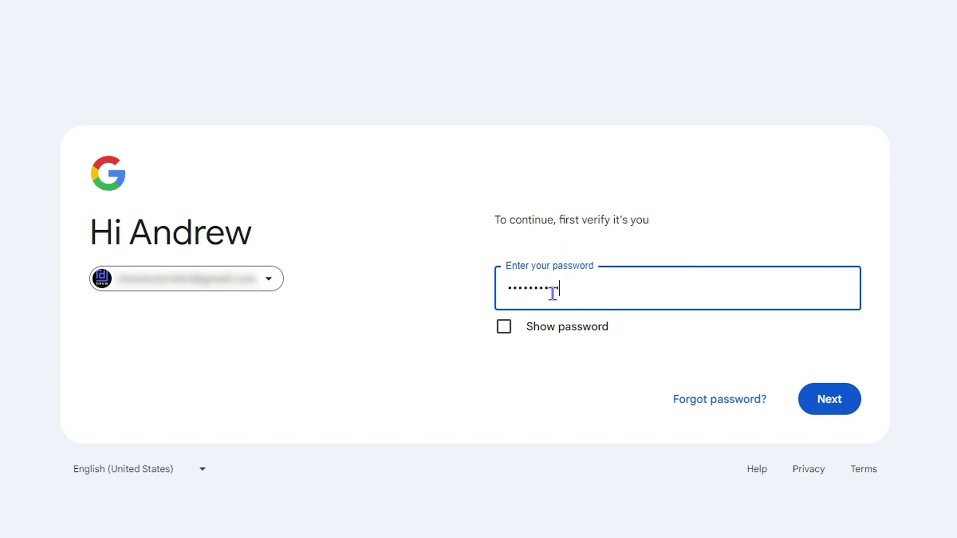
key(Return)
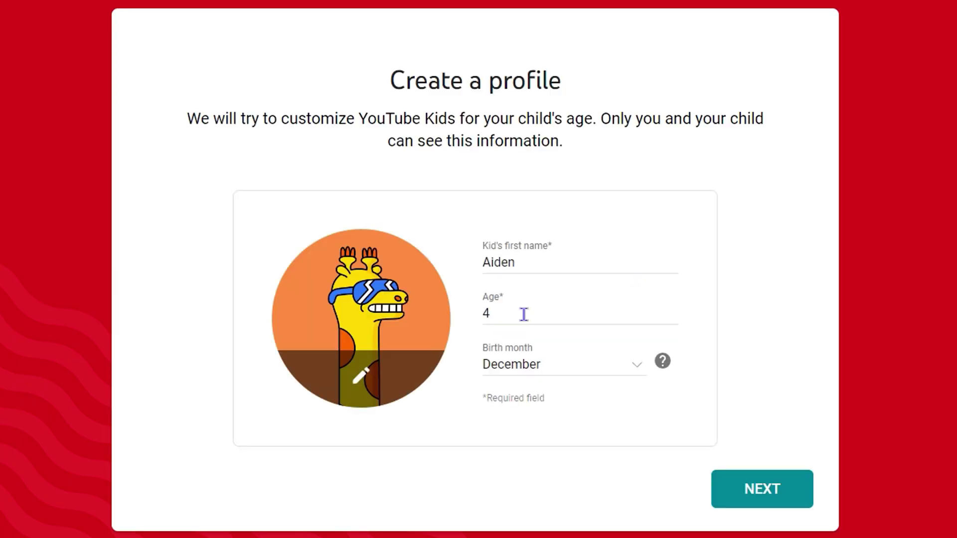
Confirm the child's profile with age 4, select Preschool content, and turn search on
drag(521, 314, 421, 338)
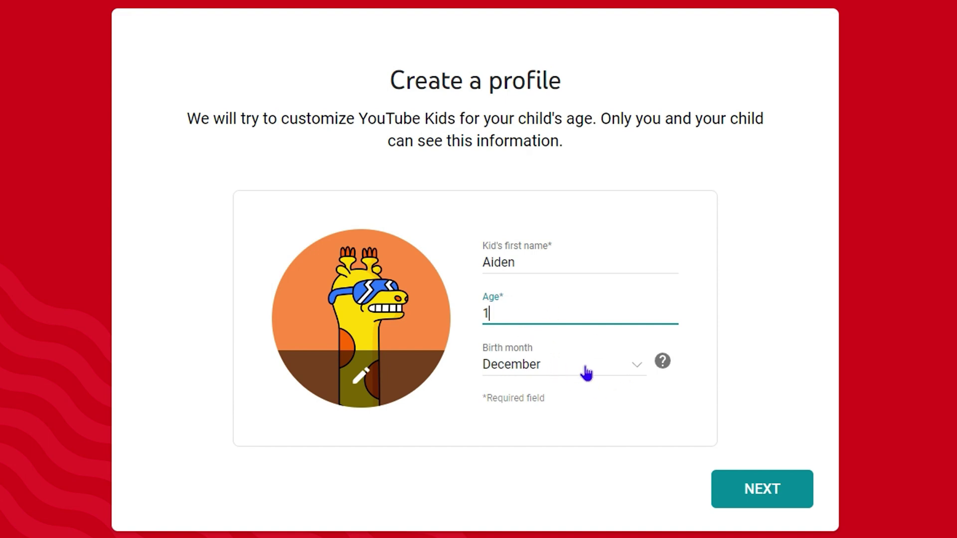
click(776, 499)
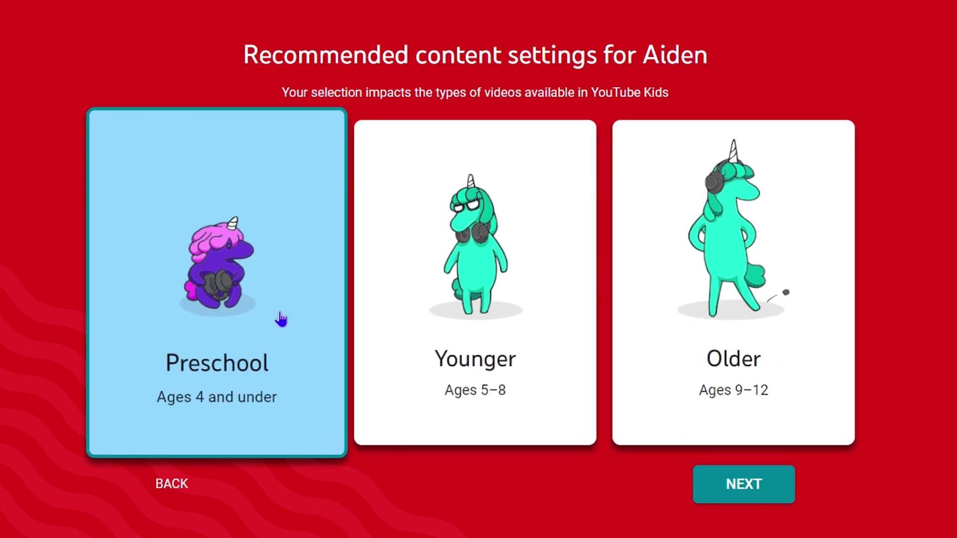
click(249, 304)
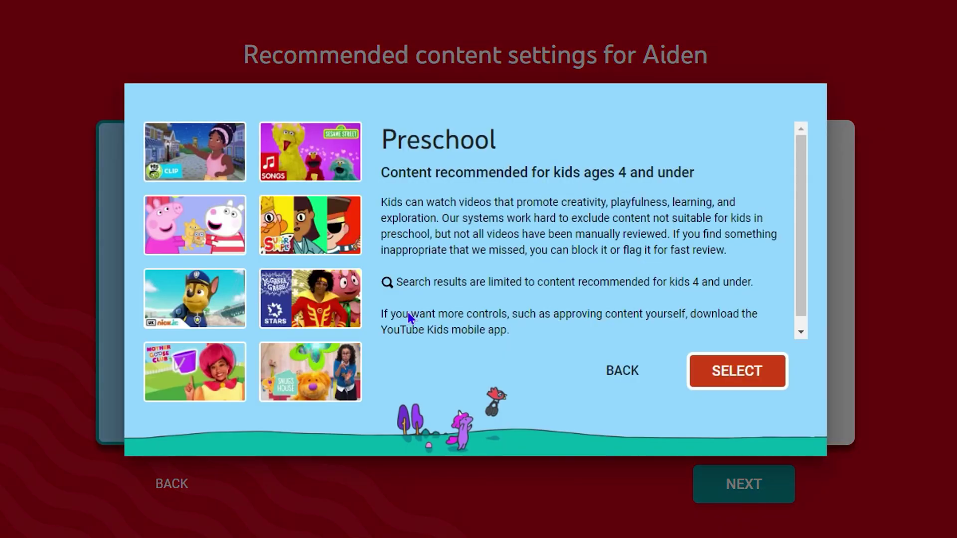
click(785, 377)
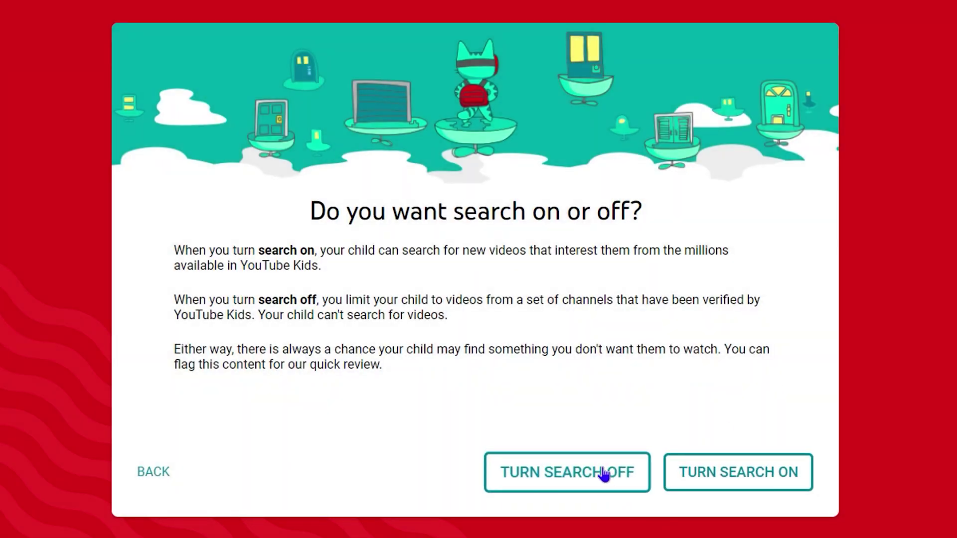
click(722, 483)
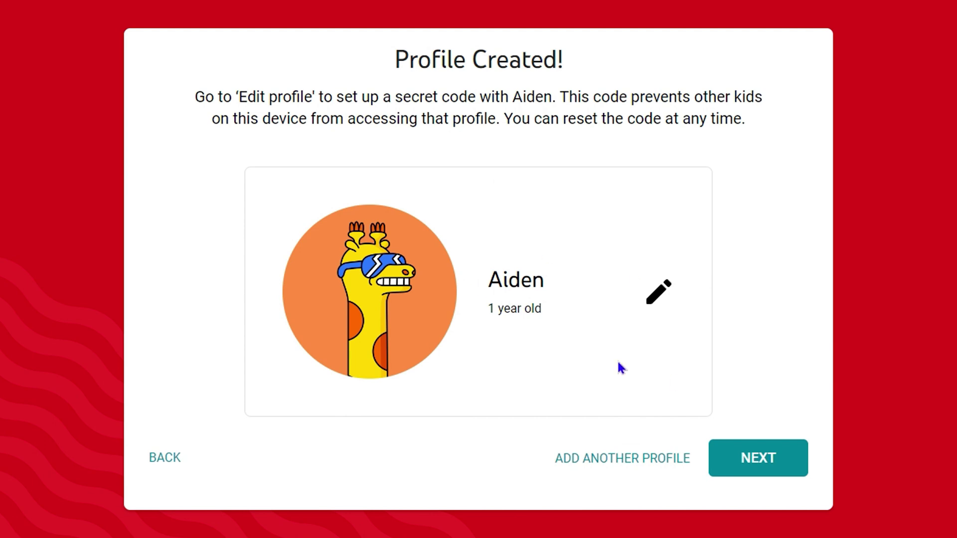
Get past Profile Created and the parent feature tour to the child's Shows page
click(777, 471)
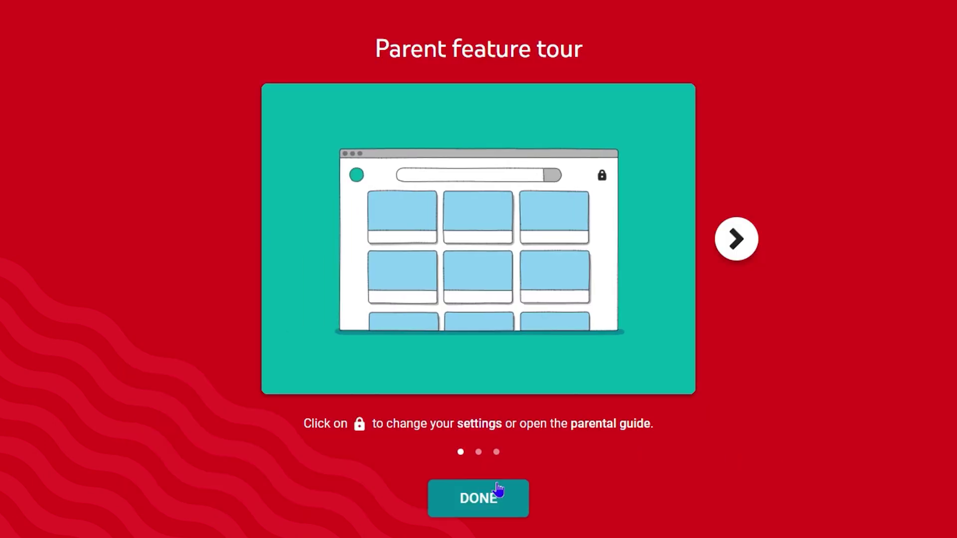
click(476, 506)
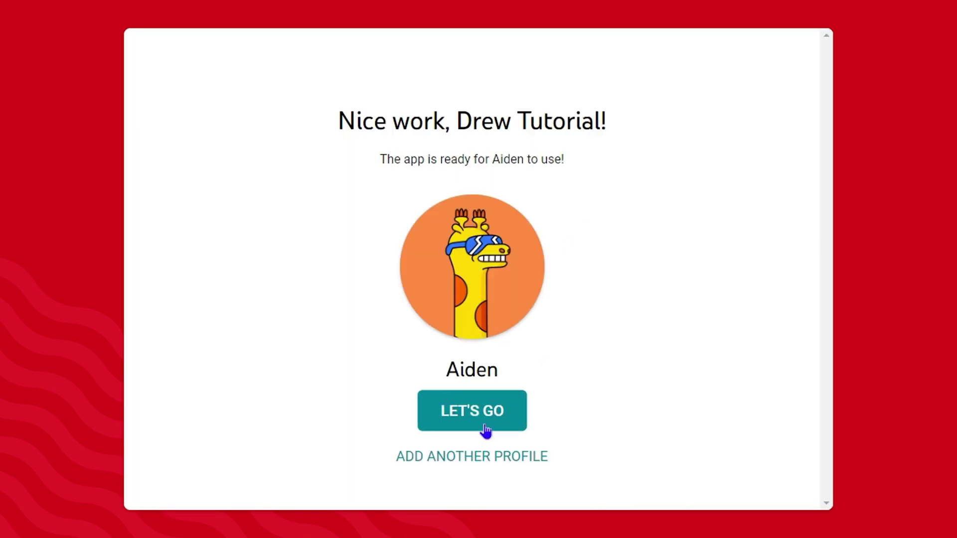
click(494, 414)
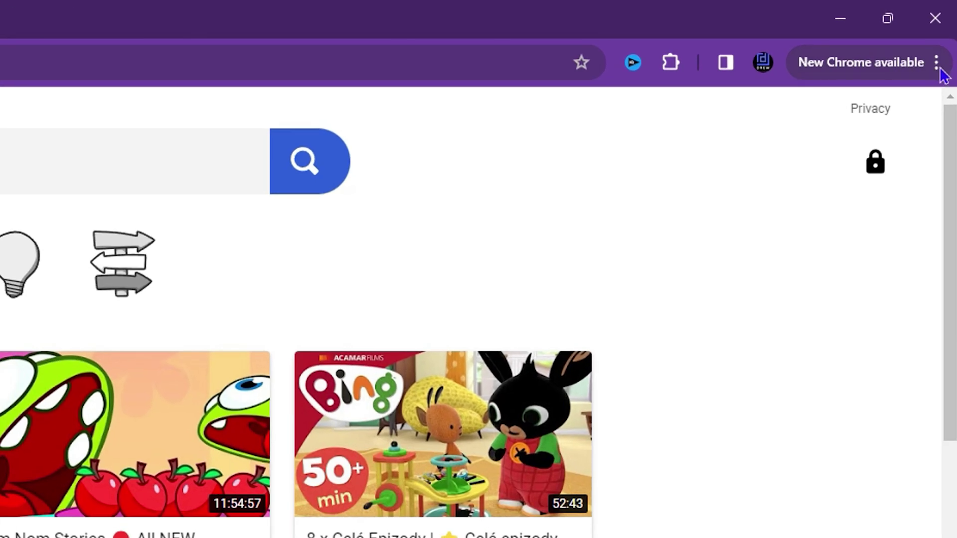
Create a Chrome shortcut named 'YouTube Kids', removing the 'Shows - ' prefix, that opens as a window
click(937, 64)
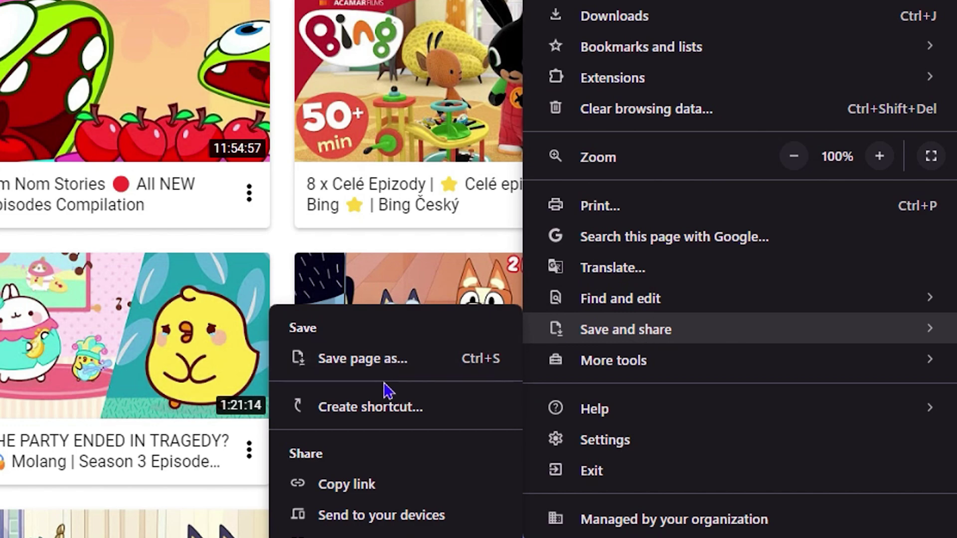
click(364, 419)
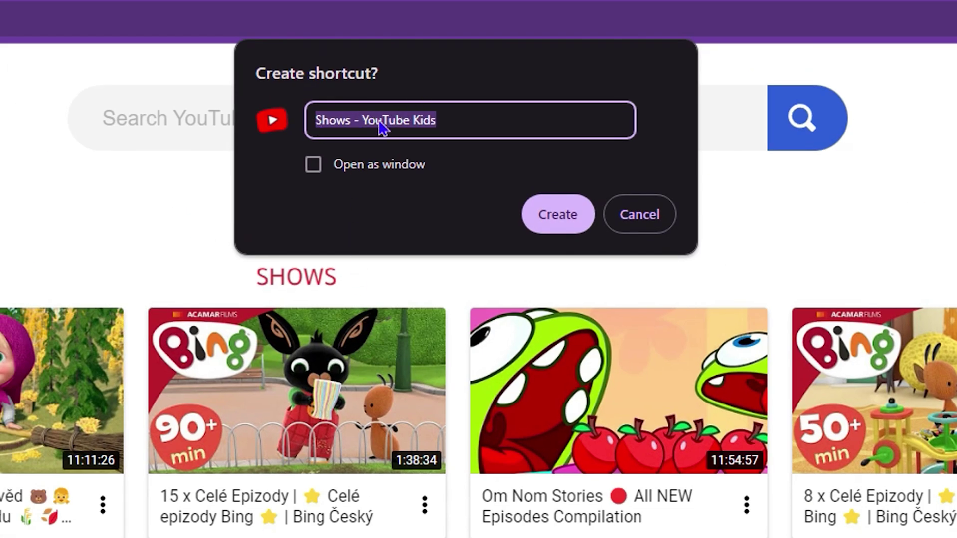
click(363, 119)
drag(364, 115, 254, 126)
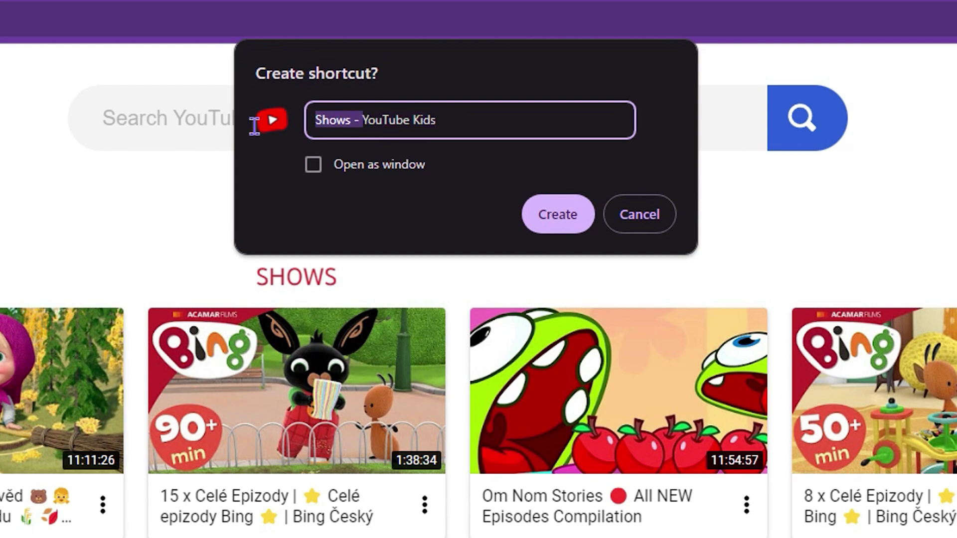
key(BackSpace)
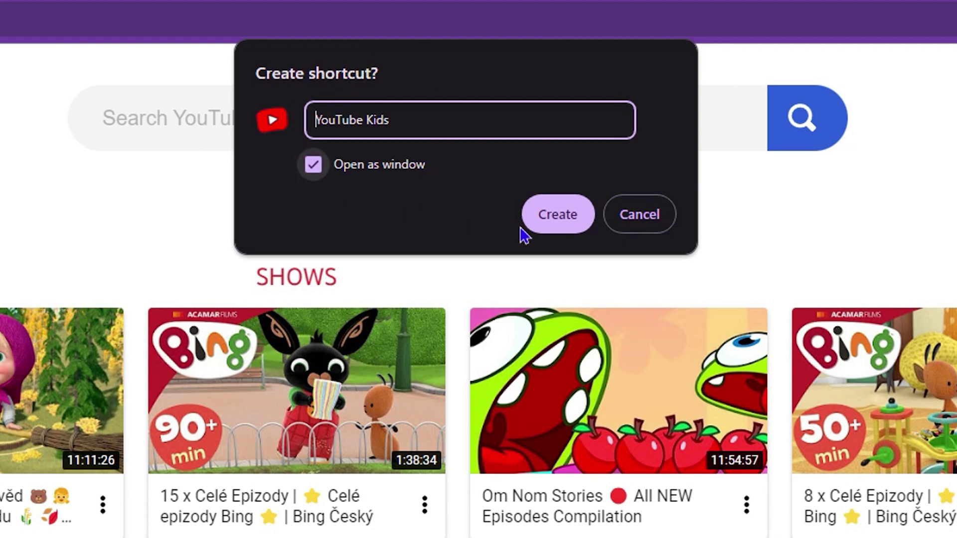
click(561, 215)
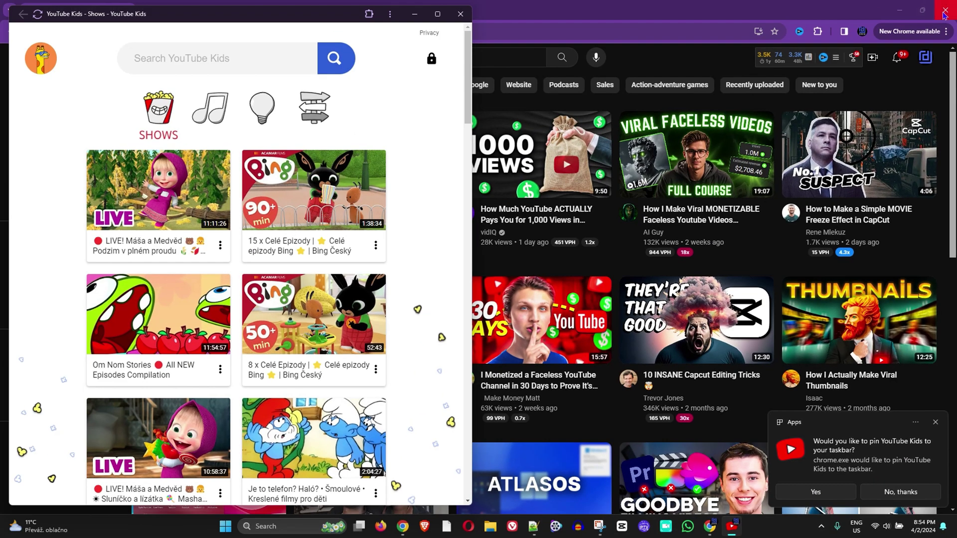
Close the YouTube feed window, minimize the browser, and close the YouTube Kids app window
click(945, 11)
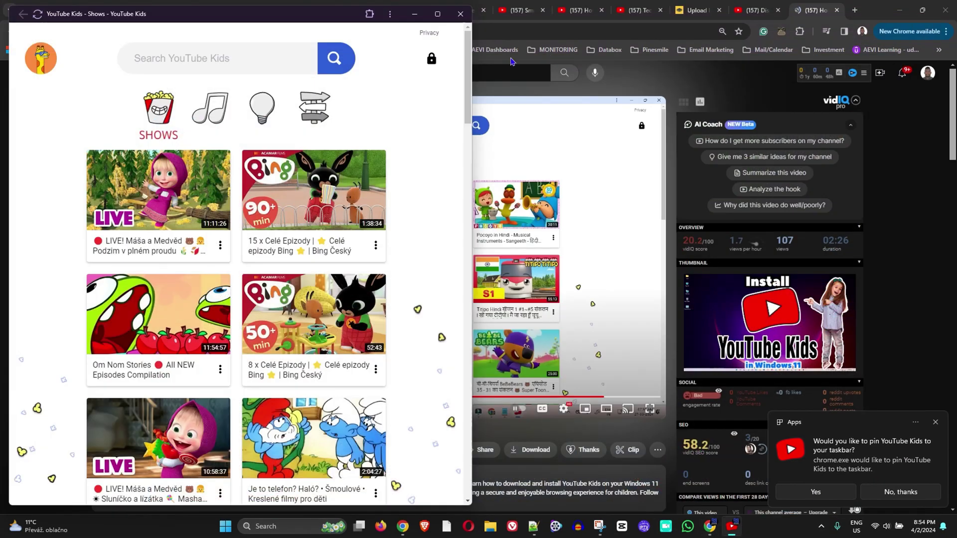
click(901, 14)
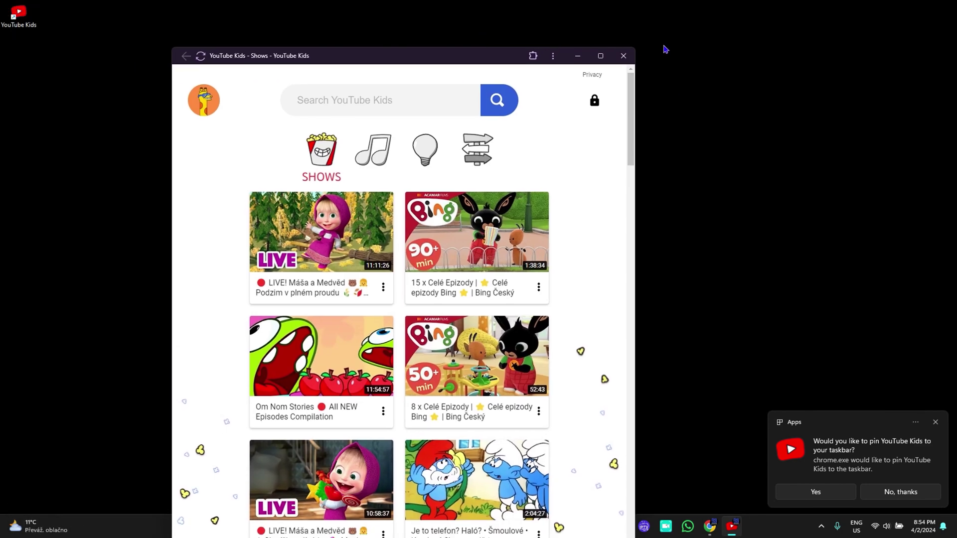
click(624, 56)
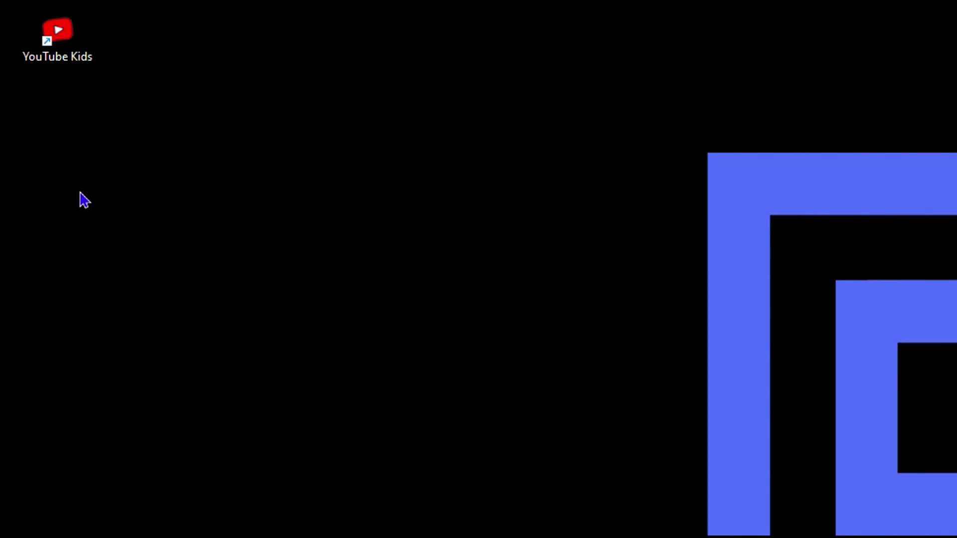
Launch YouTube Kids from its desktop shortcut and nudge the window up-left
double_click(70, 53)
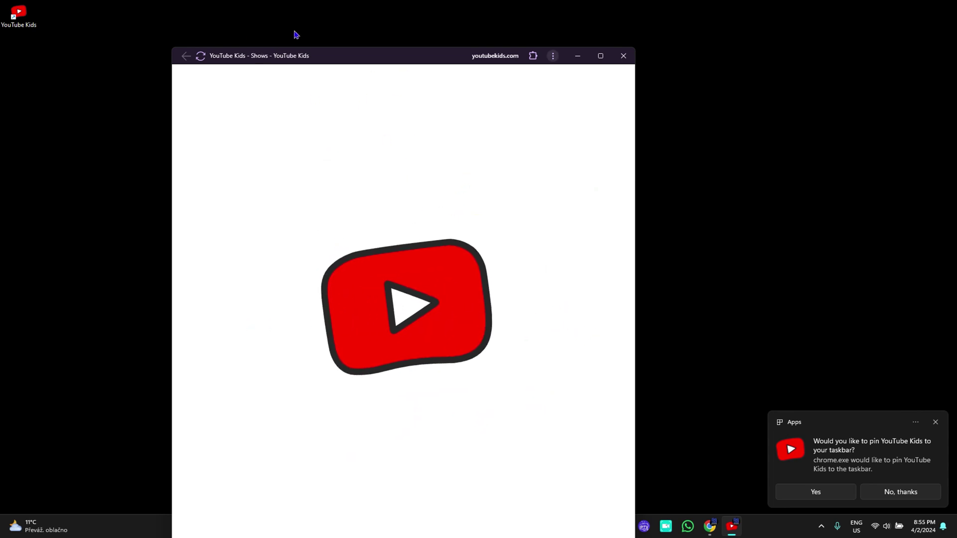
drag(381, 64, 356, 56)
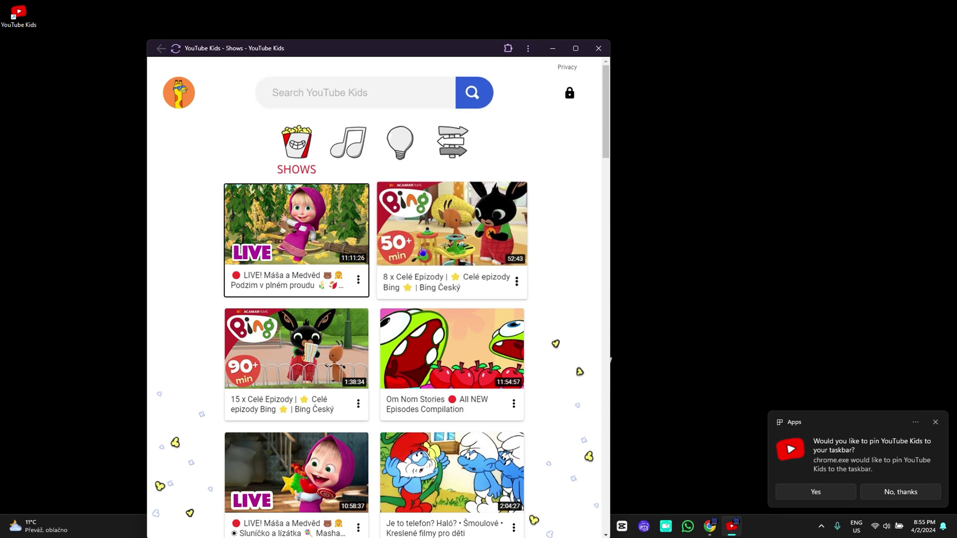
scroll(434, 305, down, 10)
scroll(434, 304, up, 10)
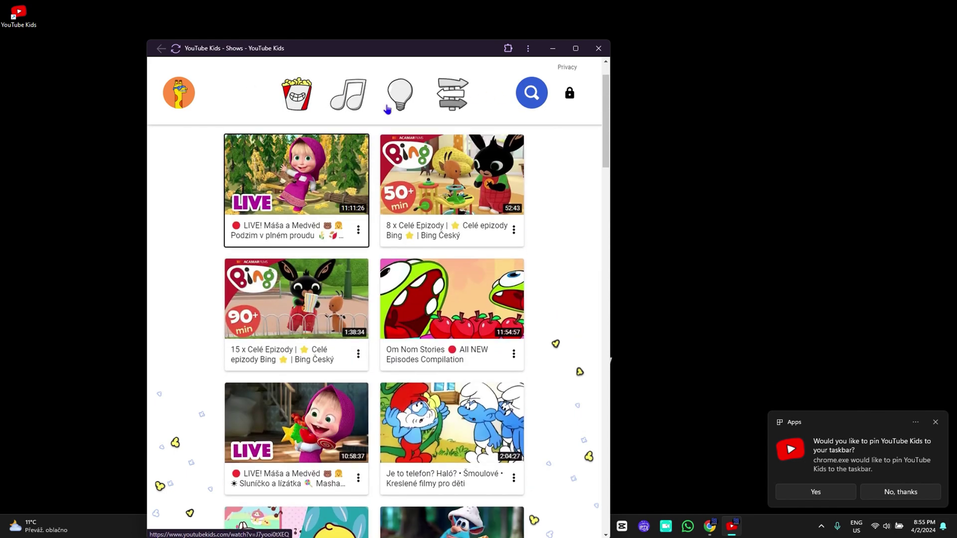
scroll(402, 352, up, 1)
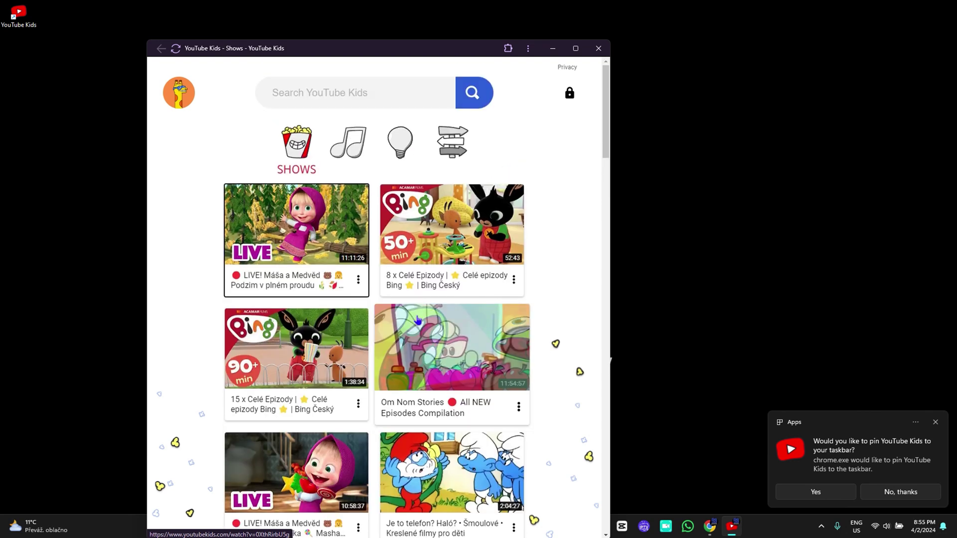